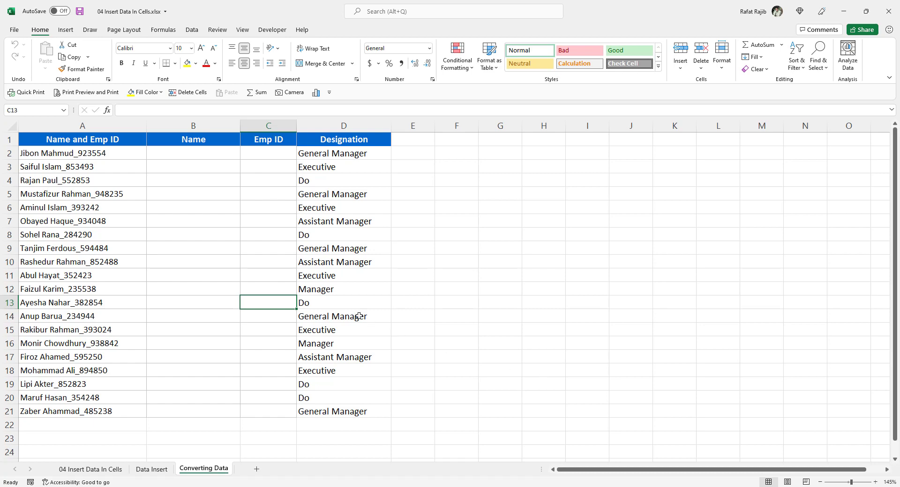
- Examine the combined Name and Emp ID entries in column A and the empty Name and Emp ID columns
{"action": "scroll", "coordinate": [262, 291], "scroll_direction": "up", "scroll_amount": 1, "text": "ctrl"}
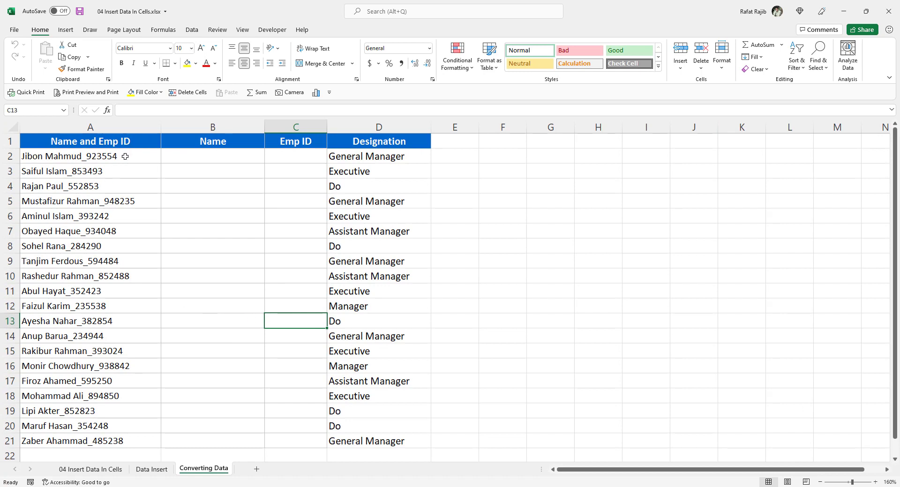
{"action": "left_click", "coordinate": [126, 123]}
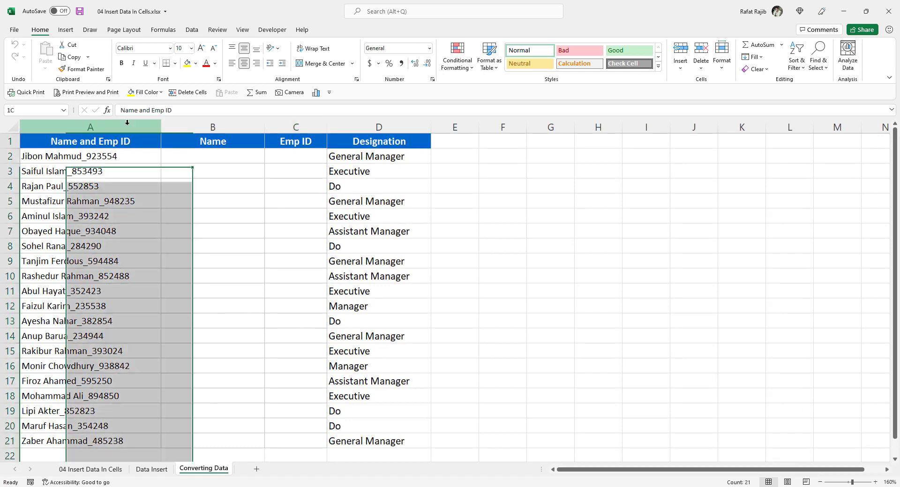
{"action": "left_click", "coordinate": [114, 156]}
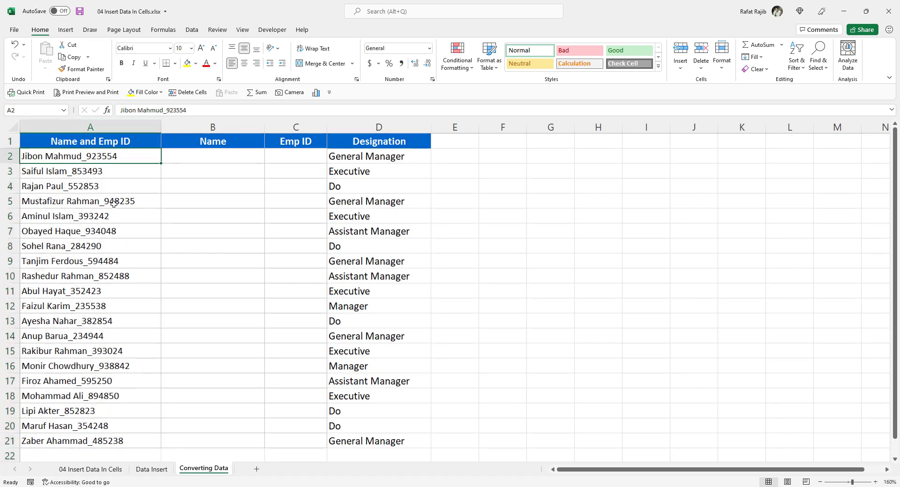
{"action": "scroll", "coordinate": [114, 207], "scroll_direction": "up", "scroll_amount": 5, "text": "ctrl"}
{"action": "scroll", "coordinate": [127, 211], "scroll_direction": "up", "scroll_amount": 1}
{"action": "left_click", "coordinate": [140, 200]}
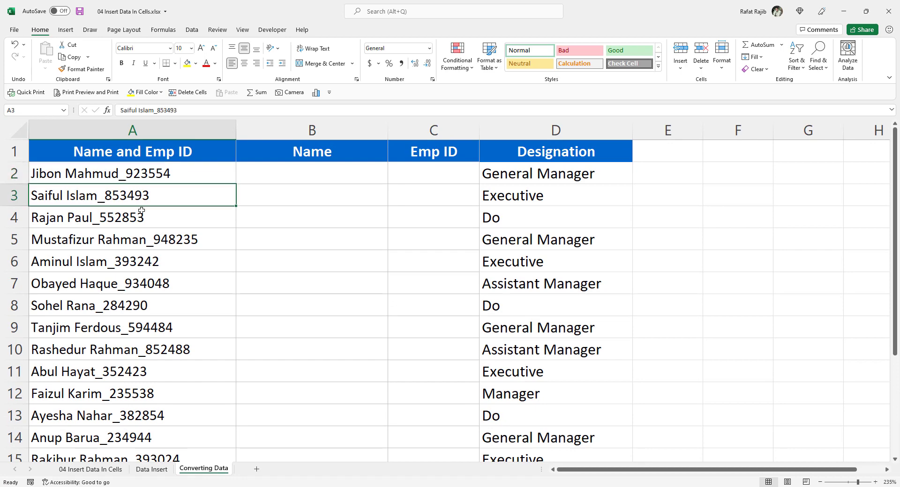
{"action": "left_click", "coordinate": [147, 224]}
{"action": "left_click", "coordinate": [148, 237]}
{"action": "left_click", "coordinate": [149, 262]}
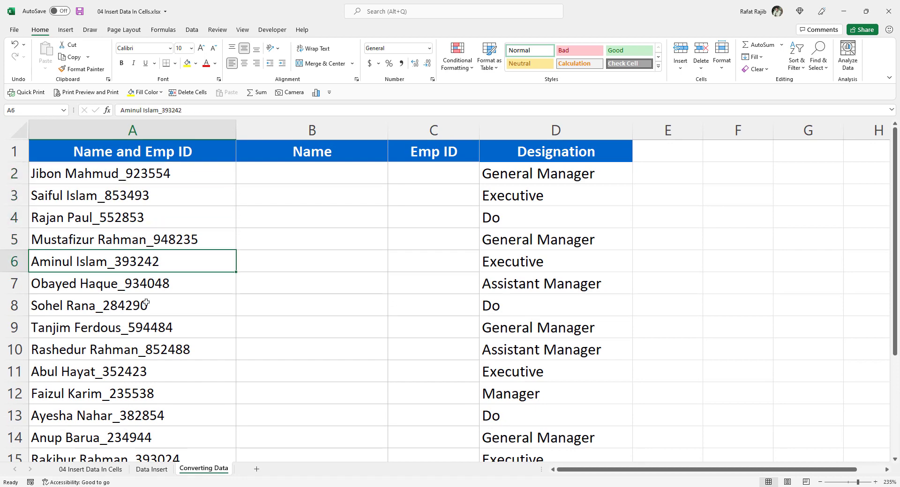
{"action": "left_click", "coordinate": [149, 307]}
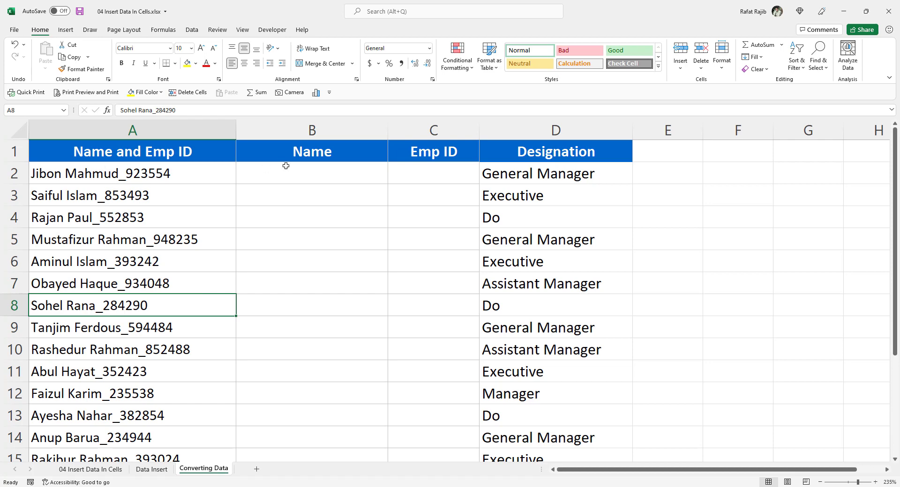
{"action": "left_click", "coordinate": [322, 133]}
{"action": "left_click", "coordinate": [411, 130]}
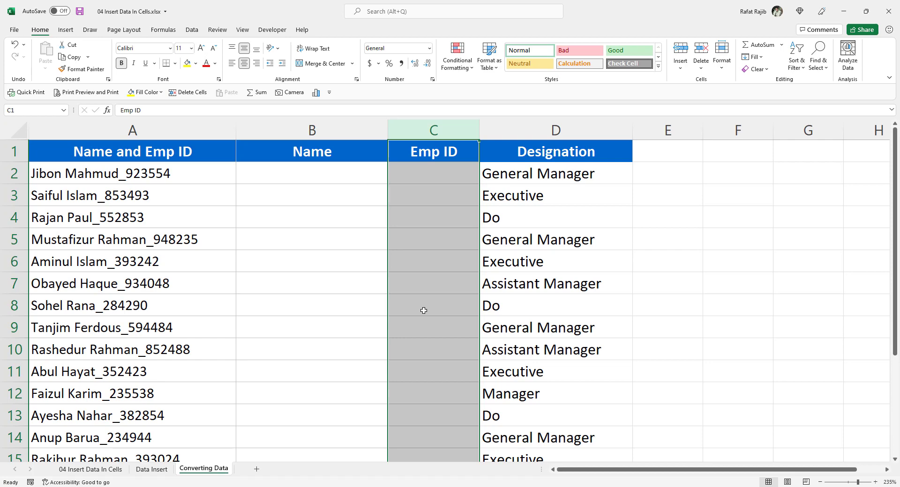
- Start Text to Columns on A2:A21 as delimited data, adding an underscore as the custom delimiter
{"action": "left_click", "coordinate": [184, 179]}
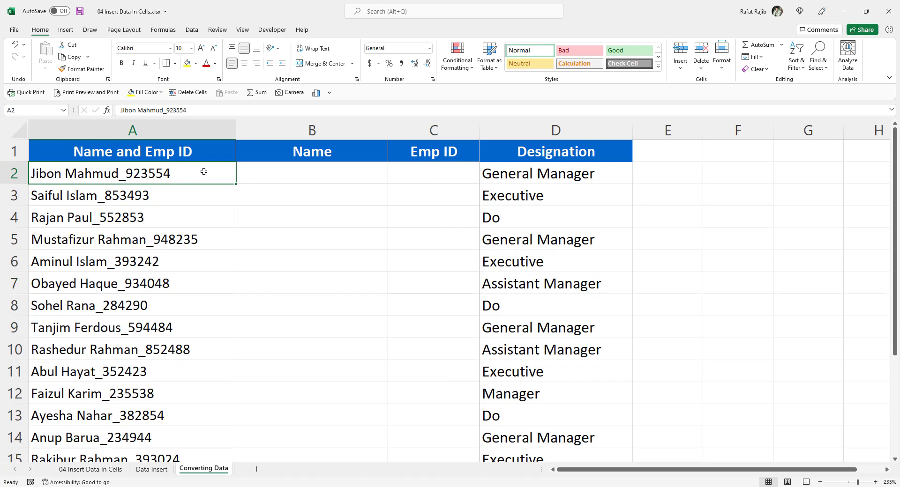
{"action": "left_click_drag", "start_coordinate": [204, 172], "coordinate": [185, 434]}
{"action": "scroll", "coordinate": [187, 357], "scroll_direction": "up", "scroll_amount": 3}
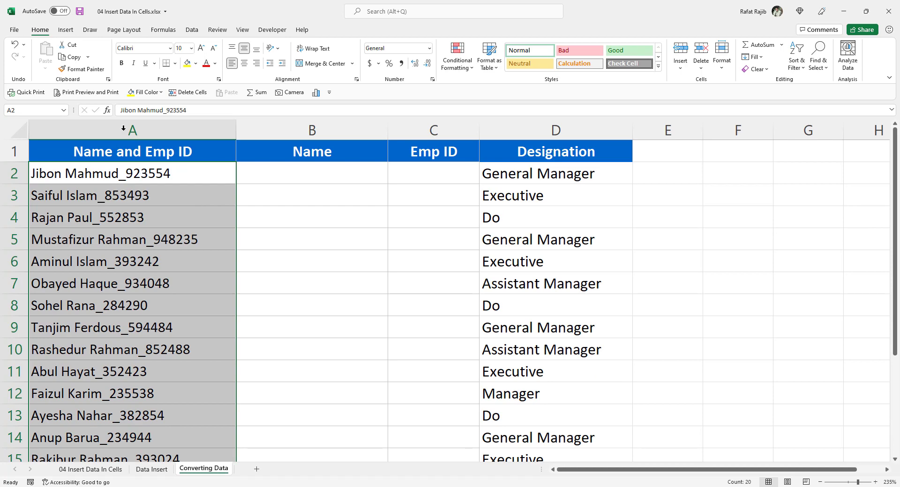
{"action": "left_click", "coordinate": [191, 30]}
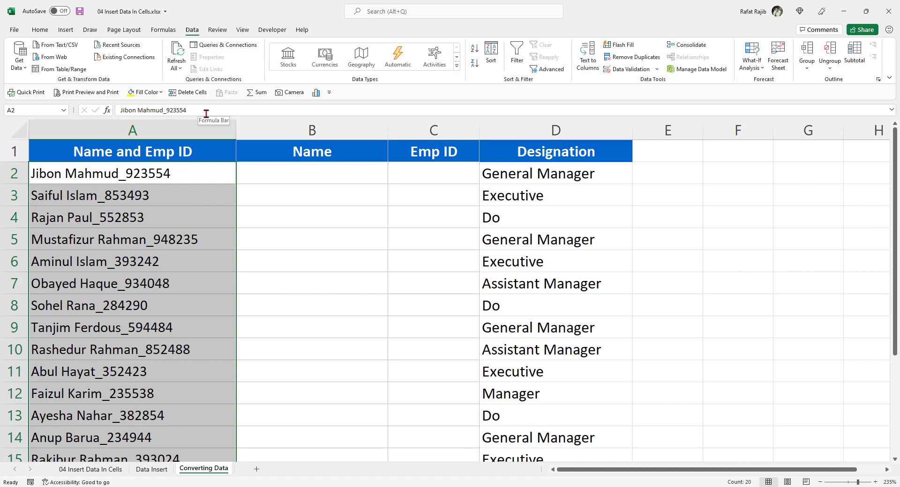
{"action": "left_click", "coordinate": [593, 53]}
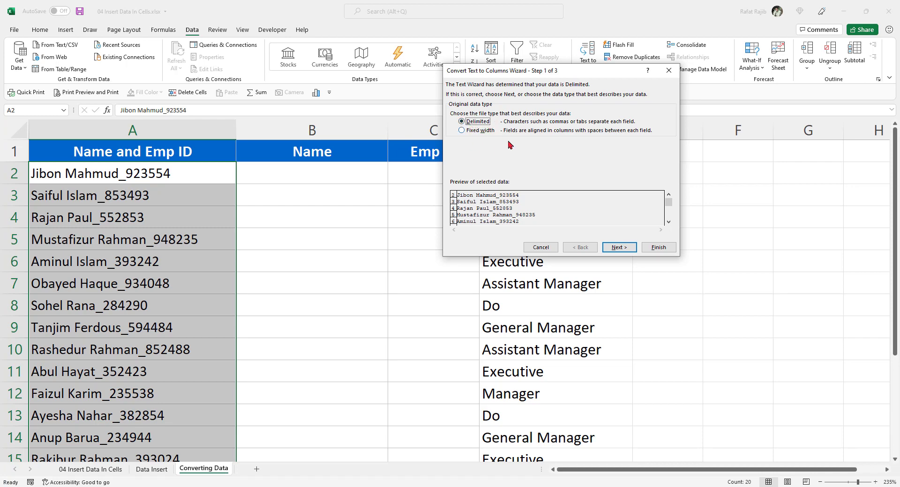
{"action": "left_click", "coordinate": [614, 248]}
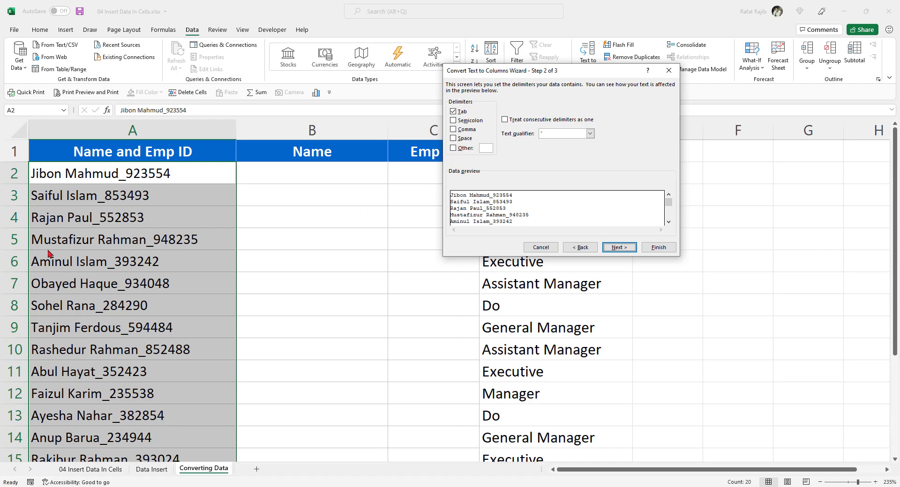
{"action": "left_click", "coordinate": [488, 148]}
{"action": "type", "text": "_"}
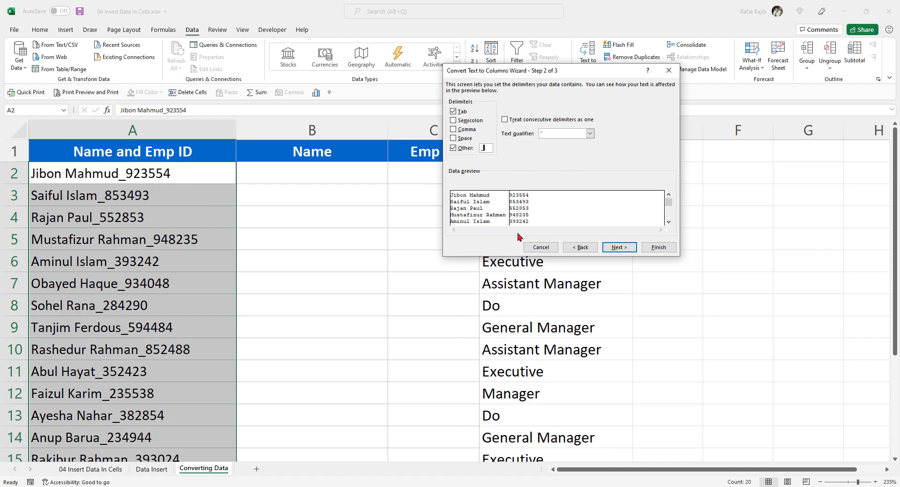
- Set the split destination to $B$2 with General format and finish the conversion, replacing the existing data
{"action": "left_click", "coordinate": [626, 249]}
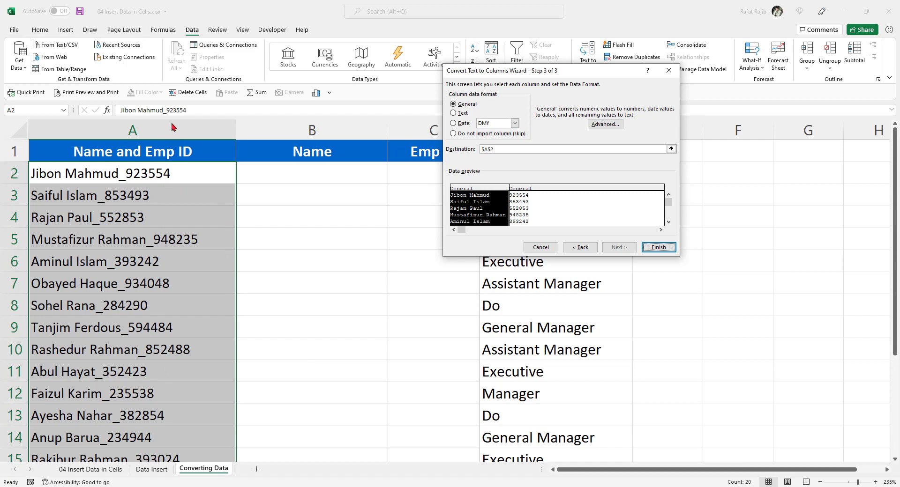
{"action": "left_click", "coordinate": [488, 149]}
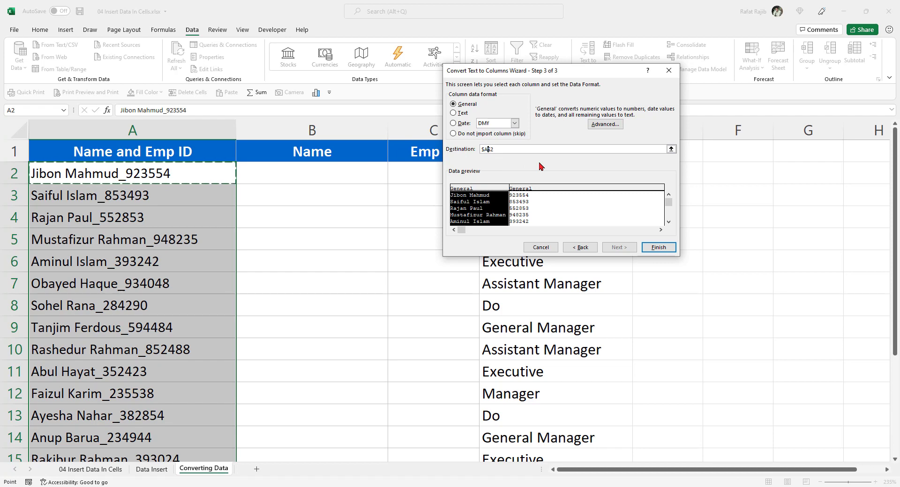
{"action": "key", "text": "BackSpace"}
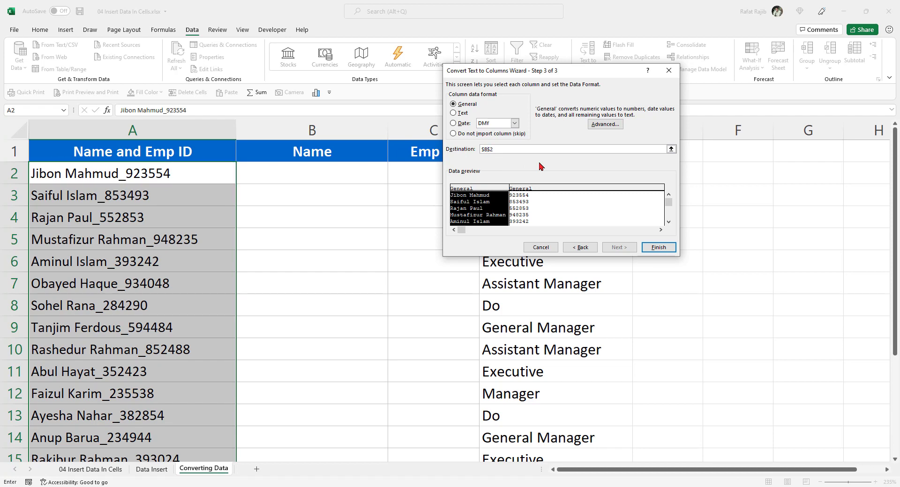
{"action": "left_click", "coordinate": [309, 153]}
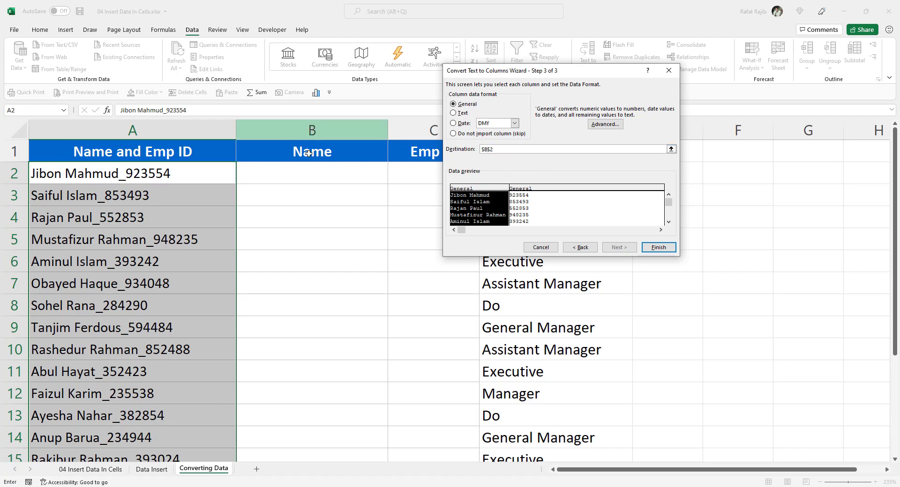
{"action": "left_click", "coordinate": [660, 247]}
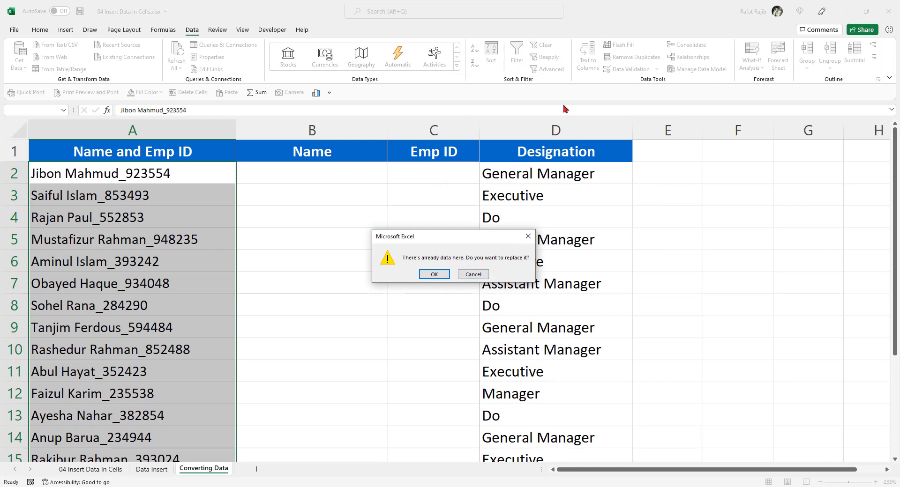
{"action": "left_click", "coordinate": [439, 276]}
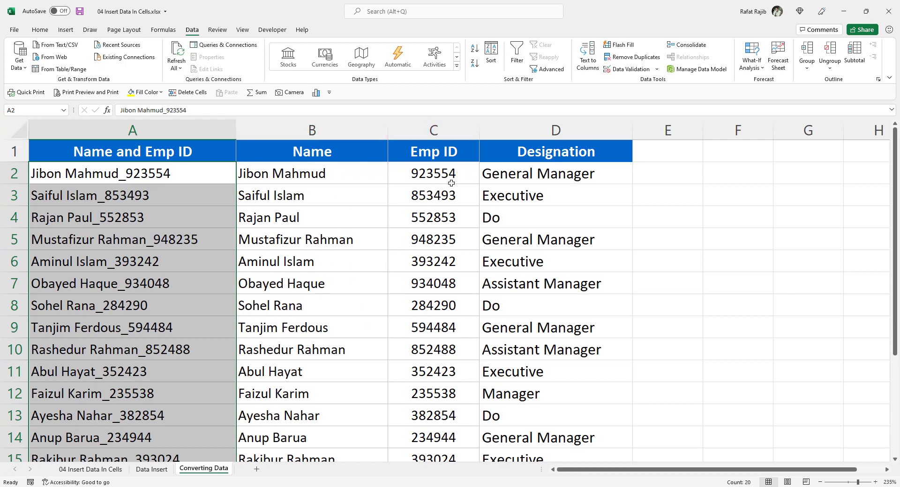
{"action": "scroll", "coordinate": [366, 399], "scroll_direction": "down", "scroll_amount": 4}
{"action": "right_click", "coordinate": [359, 403]}
{"action": "left_click", "coordinate": [328, 297]}
{"action": "scroll", "coordinate": [329, 297], "scroll_direction": "up", "scroll_amount": 4}
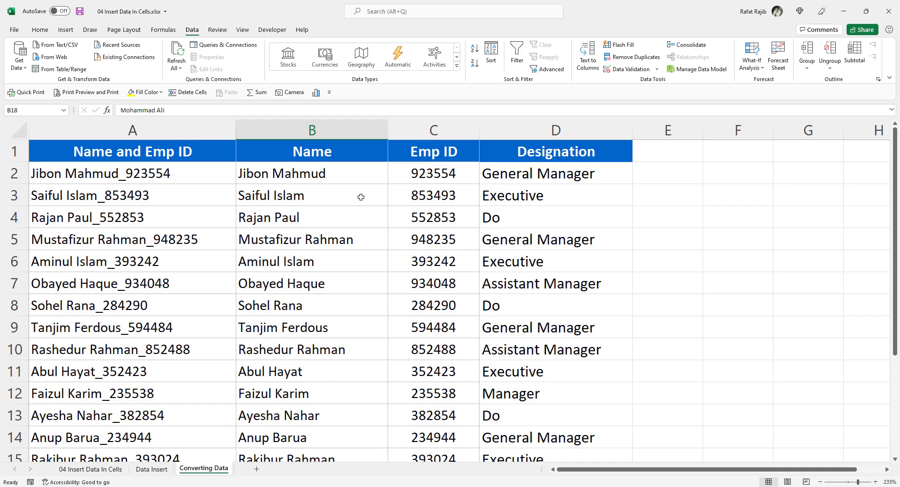
- Compare each "Do" entry in the Designation column with the designation in the row directly above it
{"action": "left_click", "coordinate": [305, 201]}
{"action": "left_click", "coordinate": [534, 199]}
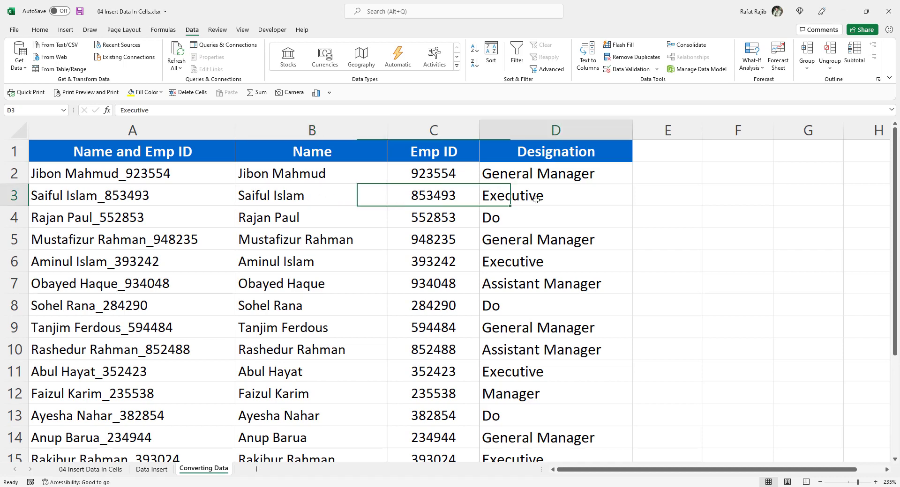
{"action": "left_click", "coordinate": [316, 217]}
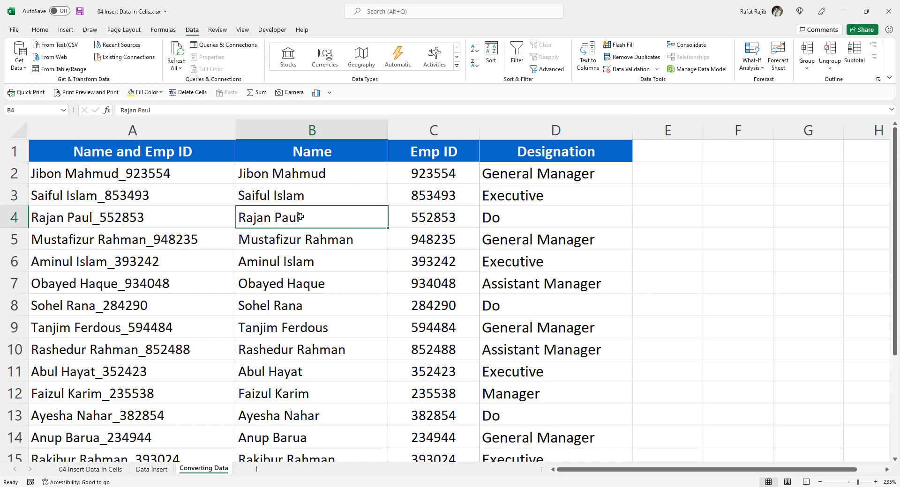
{"action": "left_click", "coordinate": [516, 198]}
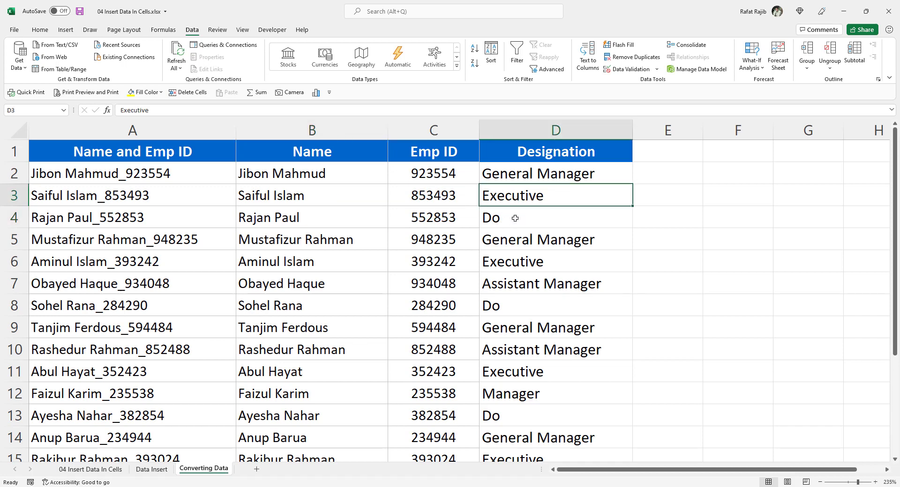
{"action": "left_click", "coordinate": [515, 218]}
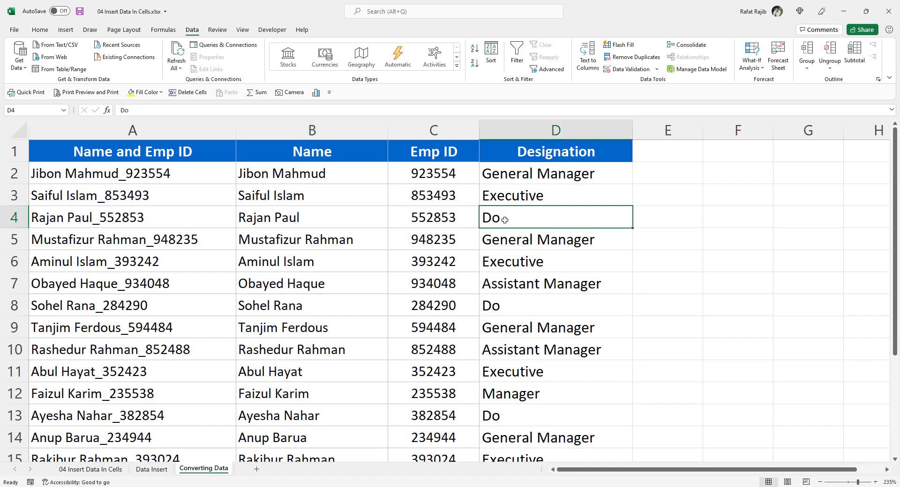
{"action": "left_click", "coordinate": [520, 201]}
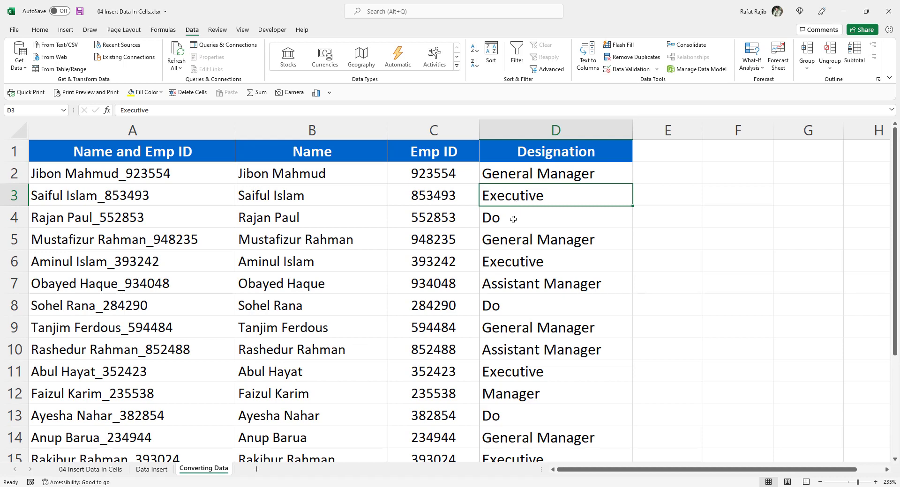
{"action": "left_click", "coordinate": [513, 218]}
{"action": "left_click", "coordinate": [520, 199]}
{"action": "left_click", "coordinate": [508, 219]}
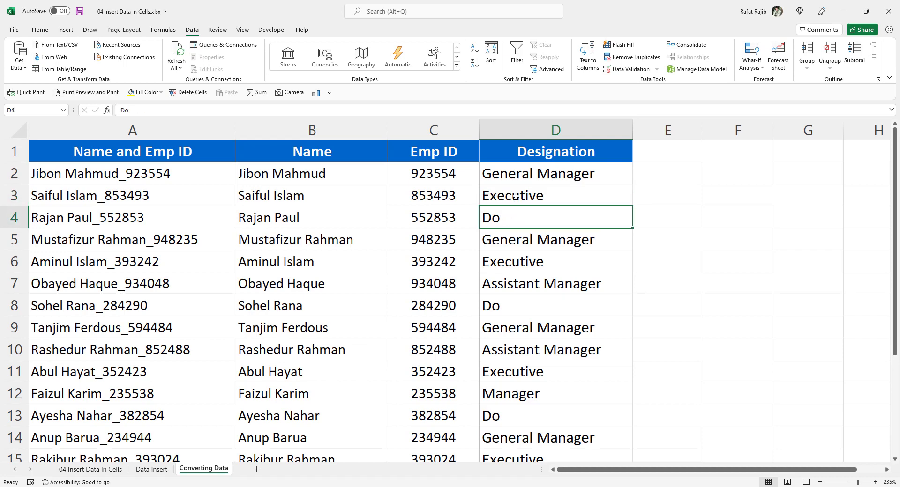
{"action": "left_click", "coordinate": [516, 199]}
{"action": "left_click", "coordinate": [523, 215]}
{"action": "scroll", "coordinate": [521, 257], "scroll_direction": "down", "scroll_amount": 1}
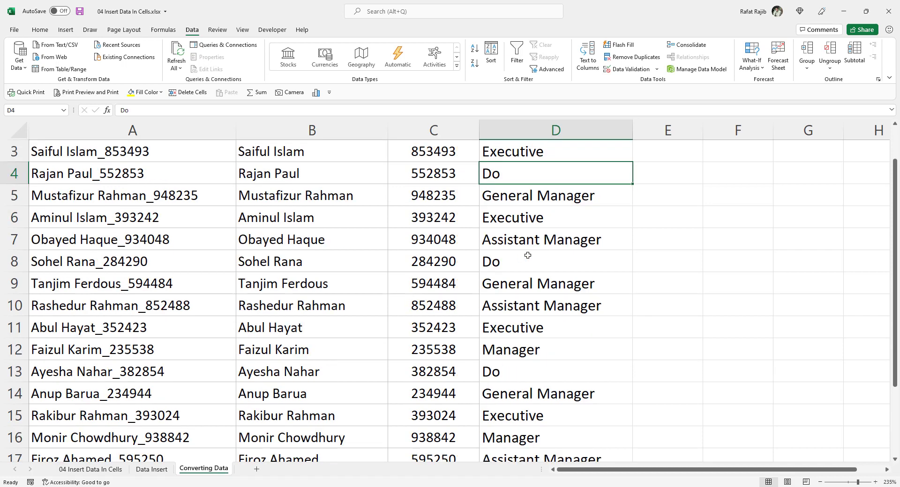
{"action": "left_click", "coordinate": [526, 247]}
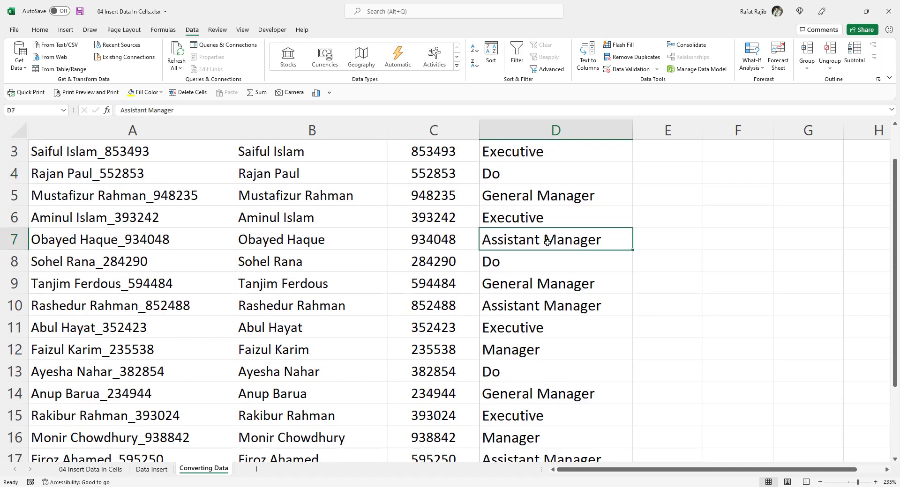
{"action": "left_click", "coordinate": [504, 261]}
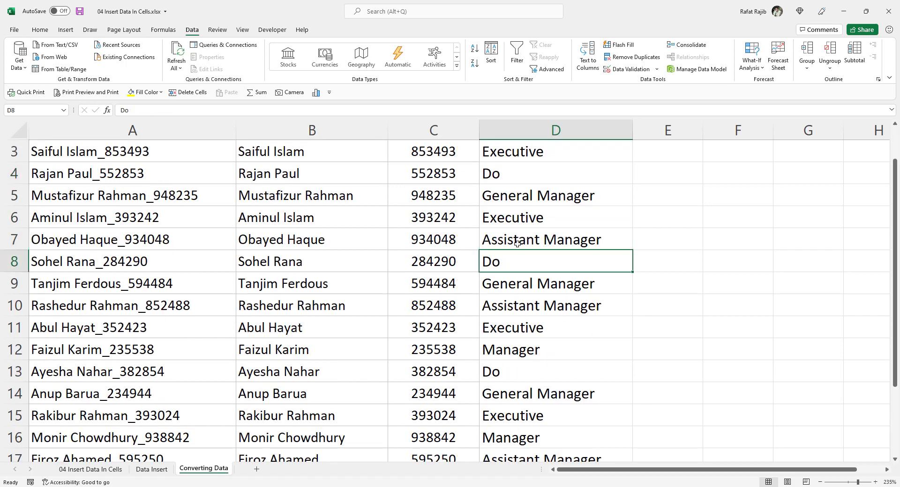
{"action": "left_click", "coordinate": [298, 259]}
{"action": "left_click", "coordinate": [520, 244]}
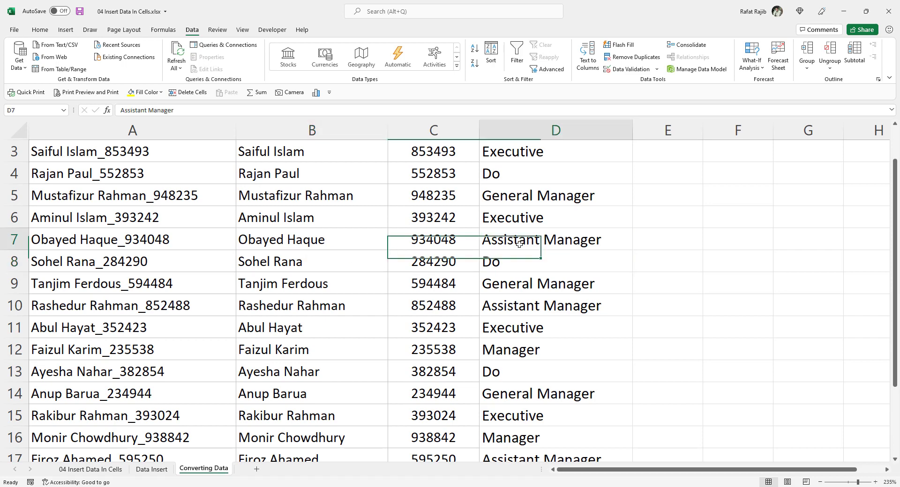
{"action": "left_click", "coordinate": [516, 257]}
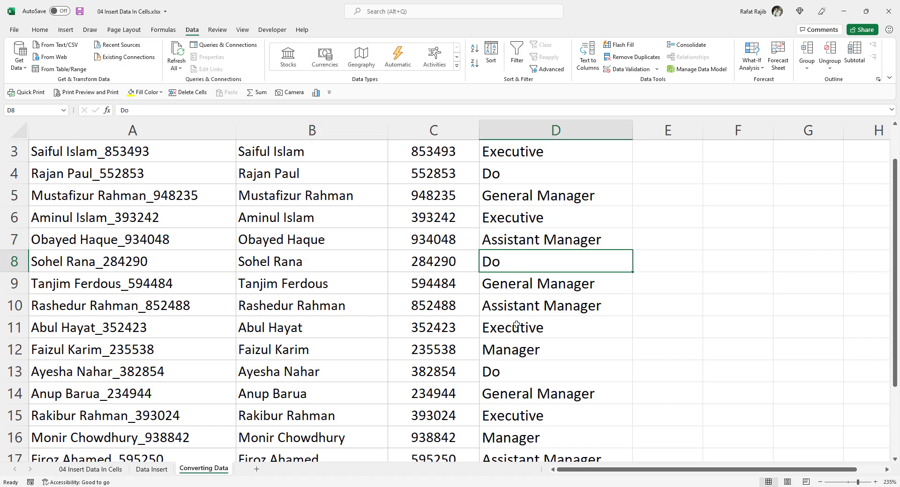
{"action": "scroll", "coordinate": [515, 328], "scroll_direction": "down", "scroll_amount": 1}
{"action": "left_click", "coordinate": [502, 349]}
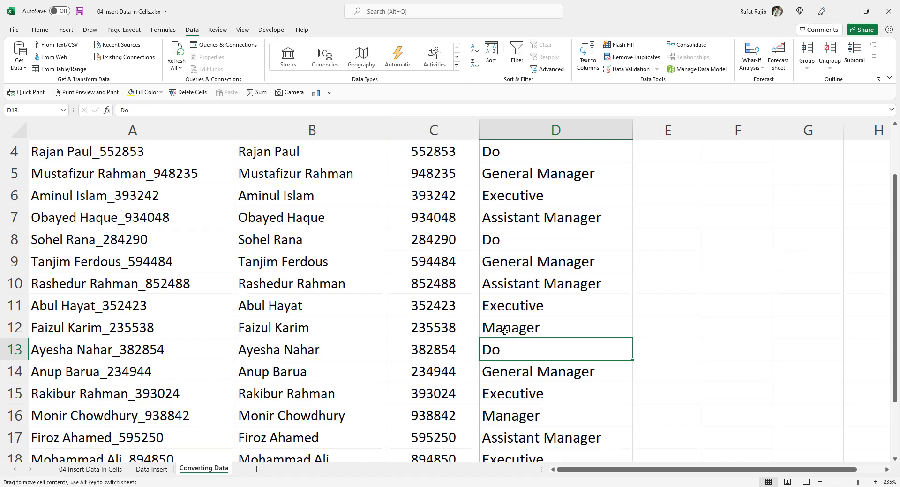
{"action": "left_click", "coordinate": [515, 322]}
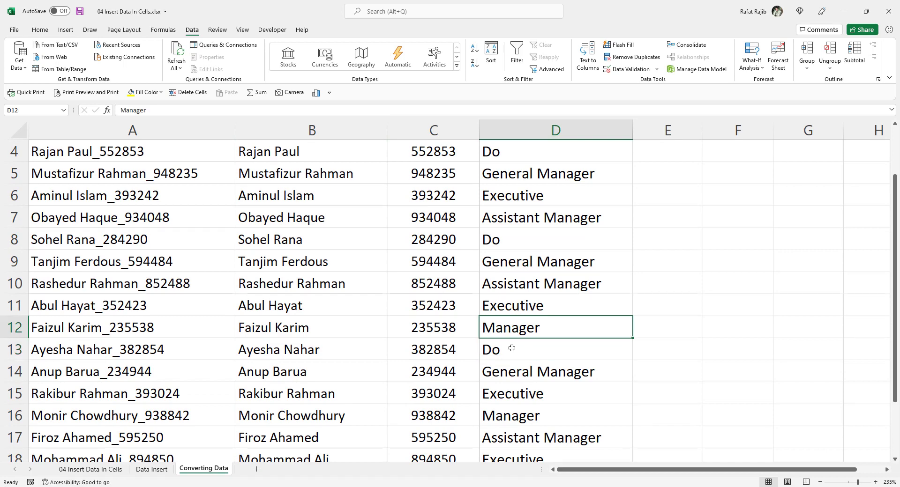
{"action": "scroll", "coordinate": [511, 348], "scroll_direction": "down", "scroll_amount": 1}
{"action": "scroll", "coordinate": [509, 350], "scroll_direction": "down", "scroll_amount": 1}
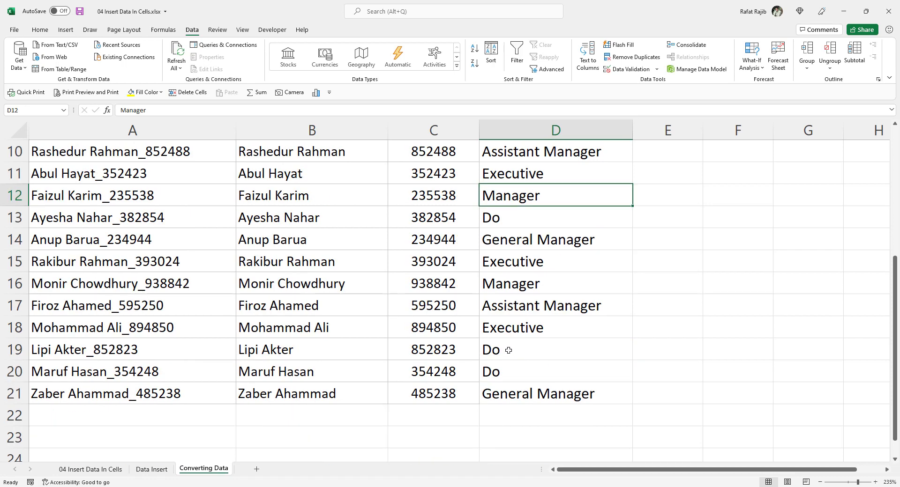
{"action": "scroll", "coordinate": [509, 351], "scroll_direction": "up", "scroll_amount": 2}
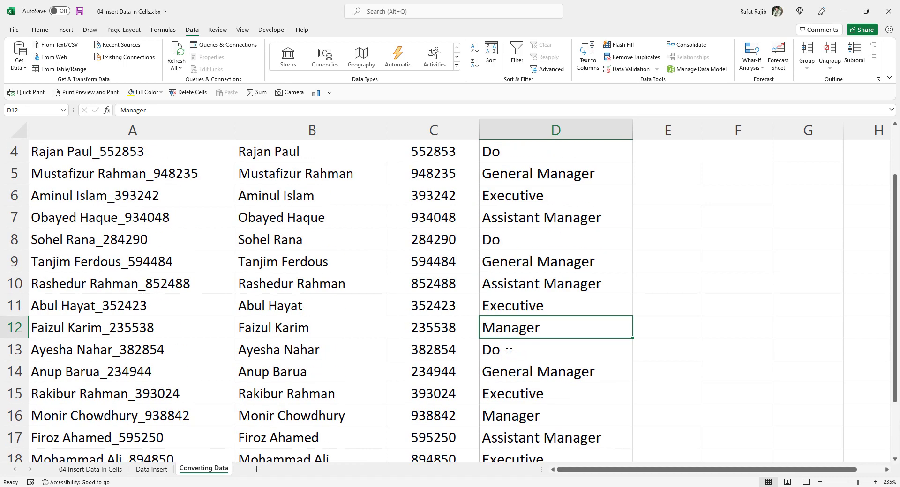
- Review the "Do" entries in D13 and D4 against the designations in the cells above them
{"action": "scroll", "coordinate": [508, 350], "scroll_direction": "down", "scroll_amount": 1, "text": "ctrl"}
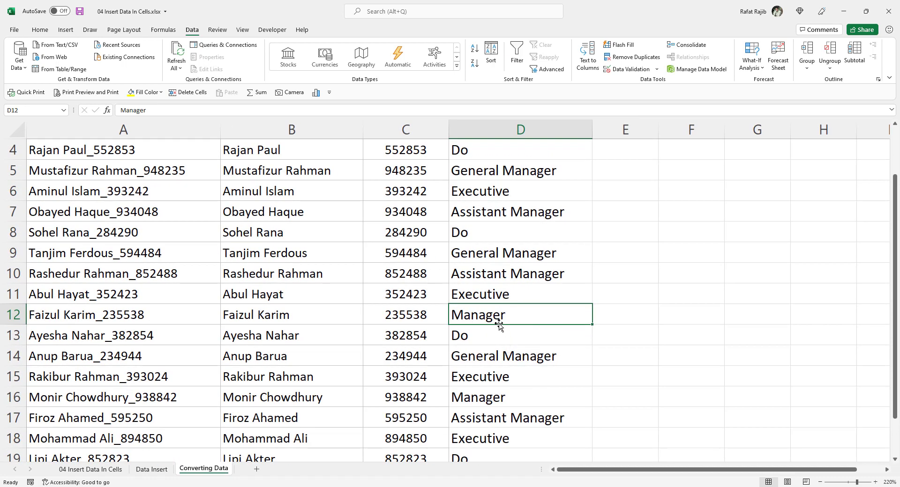
{"action": "left_click", "coordinate": [497, 329]}
{"action": "scroll", "coordinate": [499, 225], "scroll_direction": "up", "scroll_amount": 1}
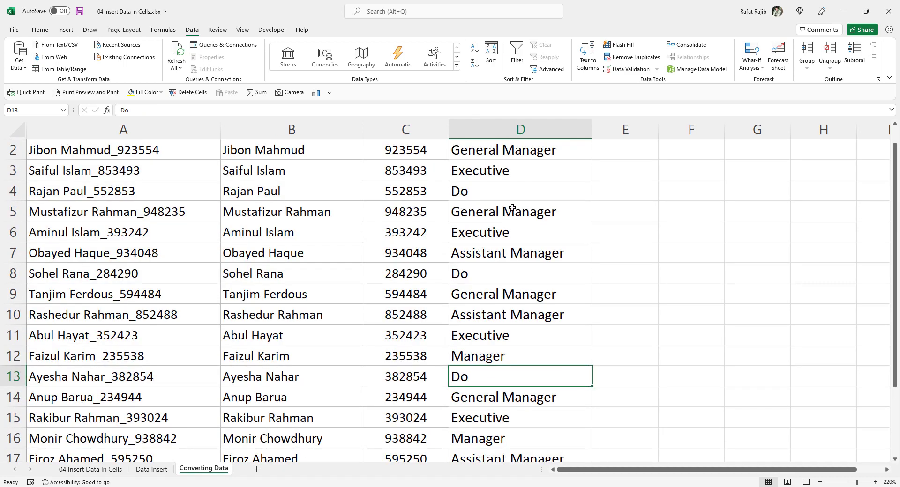
{"action": "scroll", "coordinate": [513, 208], "scroll_direction": "up", "scroll_amount": 1}
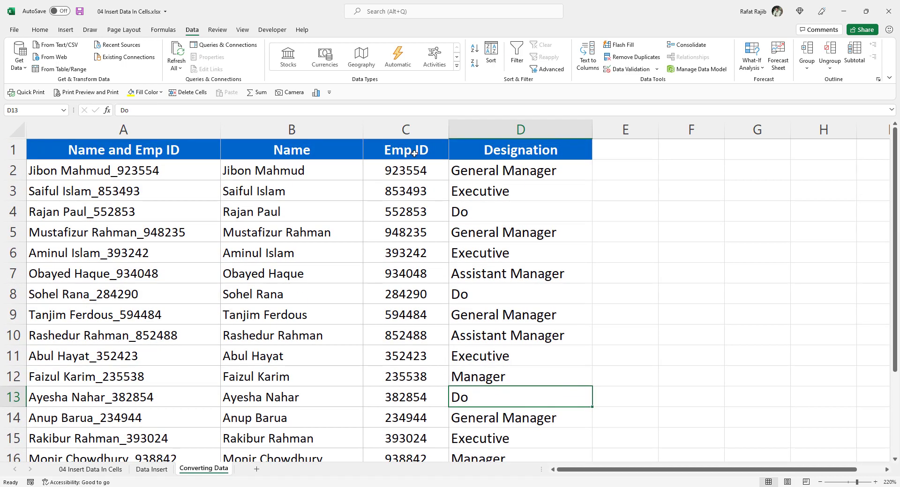
{"action": "left_click", "coordinate": [502, 217]}
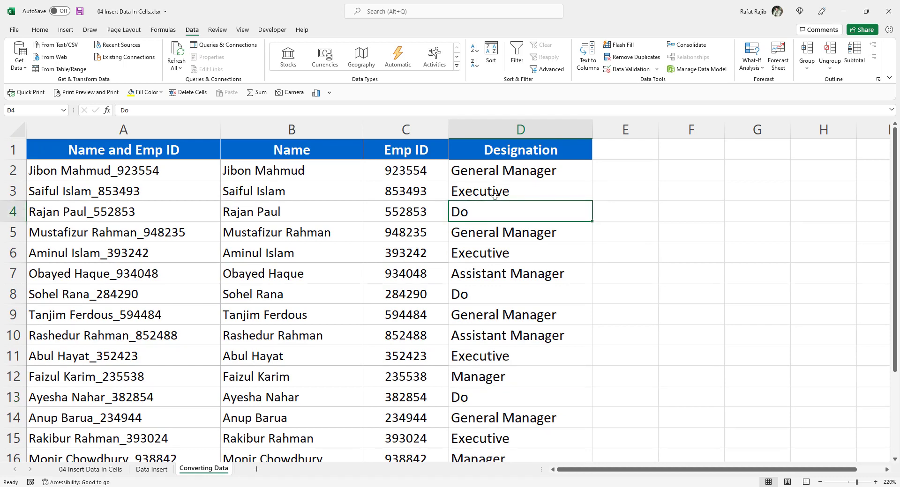
{"action": "left_click", "coordinate": [501, 194]}
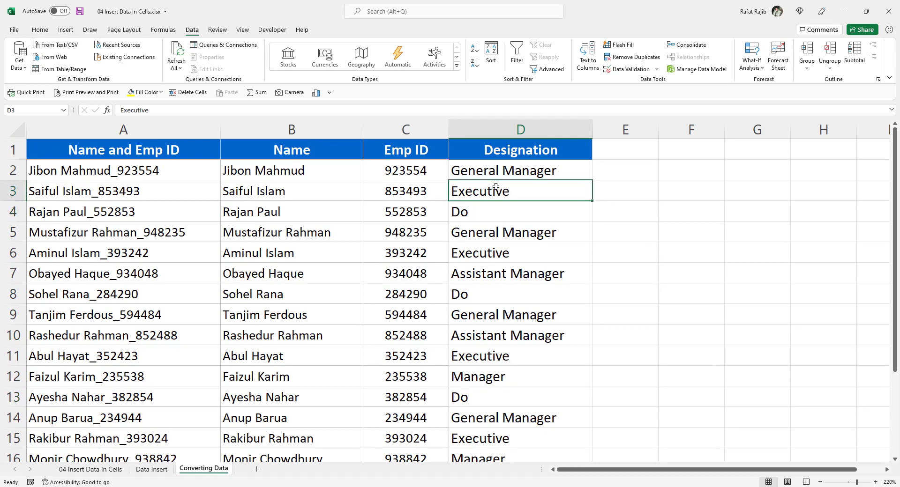
{"action": "left_click", "coordinate": [471, 210]}
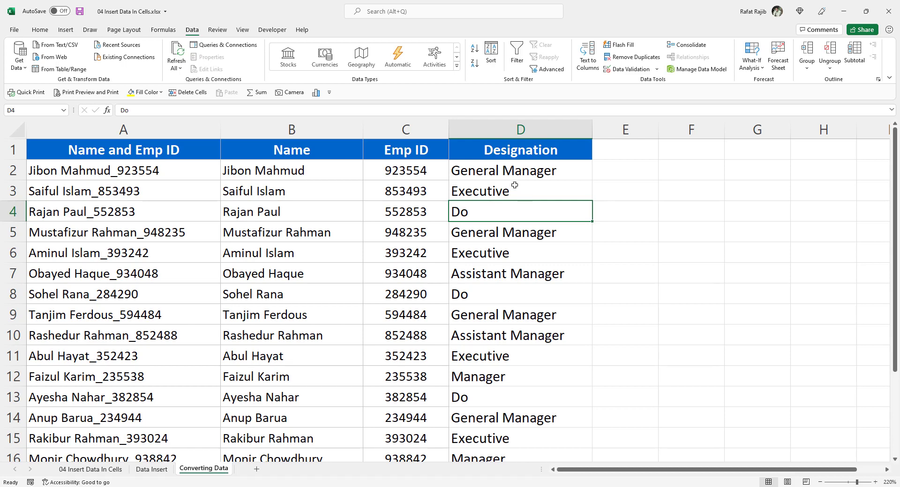
- Select the Designation entries in D2:D21 and find all cells containing "Do"
{"action": "left_click_drag", "start_coordinate": [515, 174], "coordinate": [520, 425]}
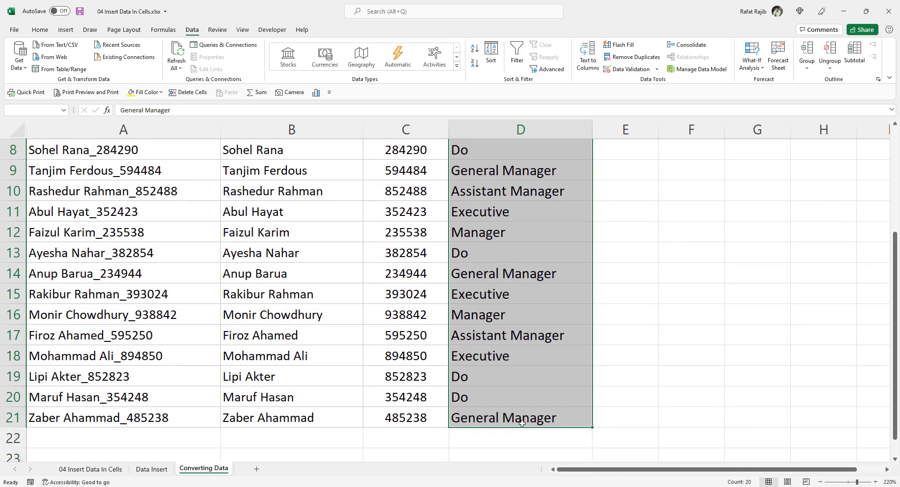
{"action": "scroll", "coordinate": [534, 419], "scroll_direction": "up", "scroll_amount": 3}
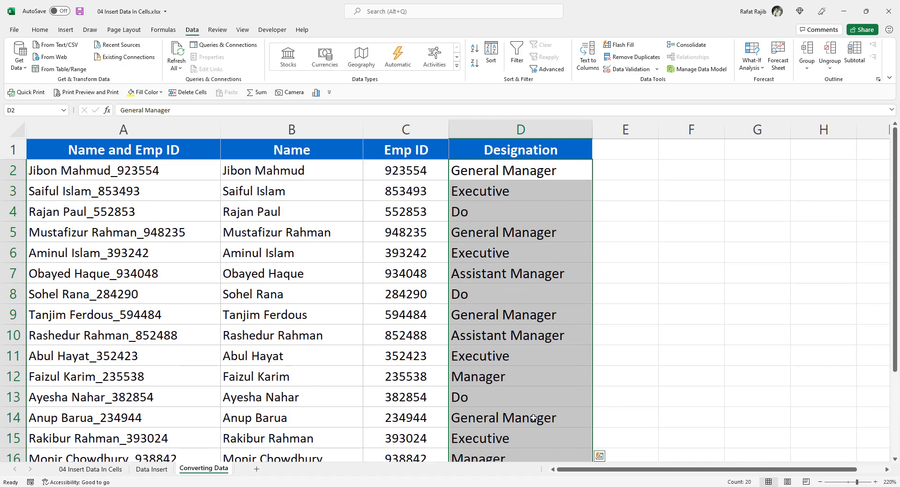
{"action": "key", "text": "ctrl+f"}
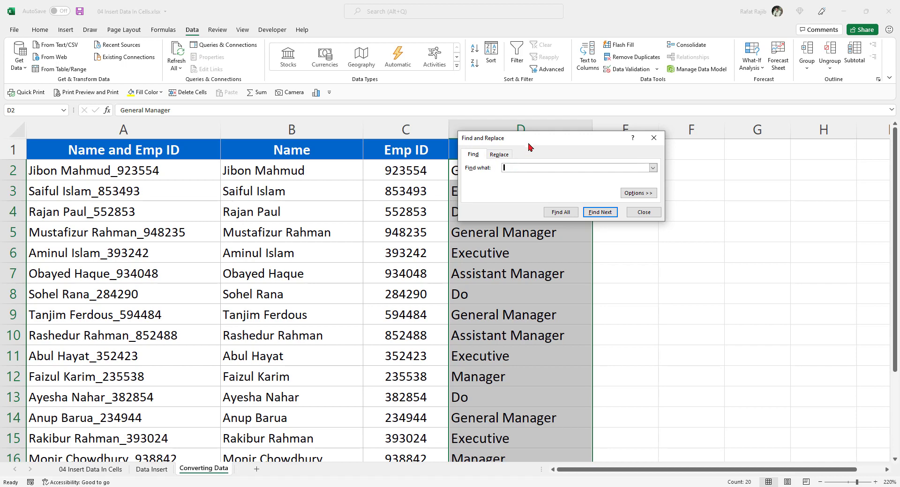
{"action": "left_click_drag", "start_coordinate": [565, 145], "coordinate": [723, 141]}
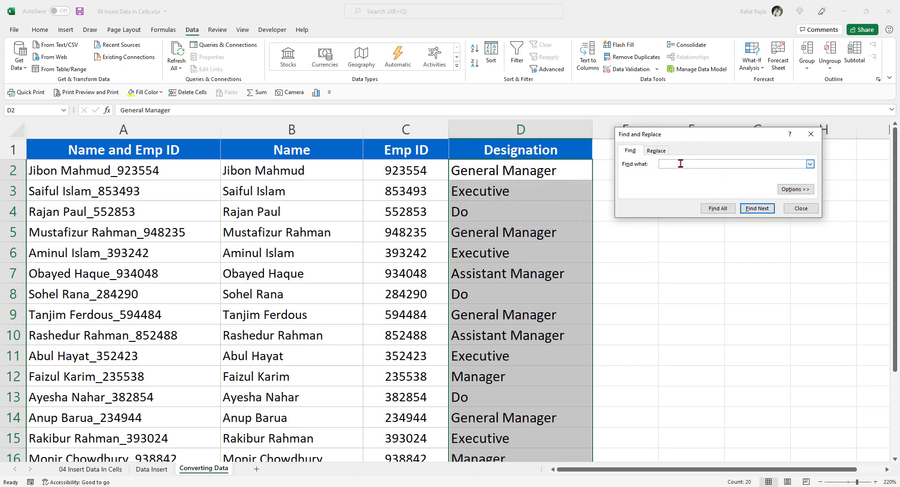
{"action": "type", "text": "Do"}
{"action": "left_click", "coordinate": [718, 209]}
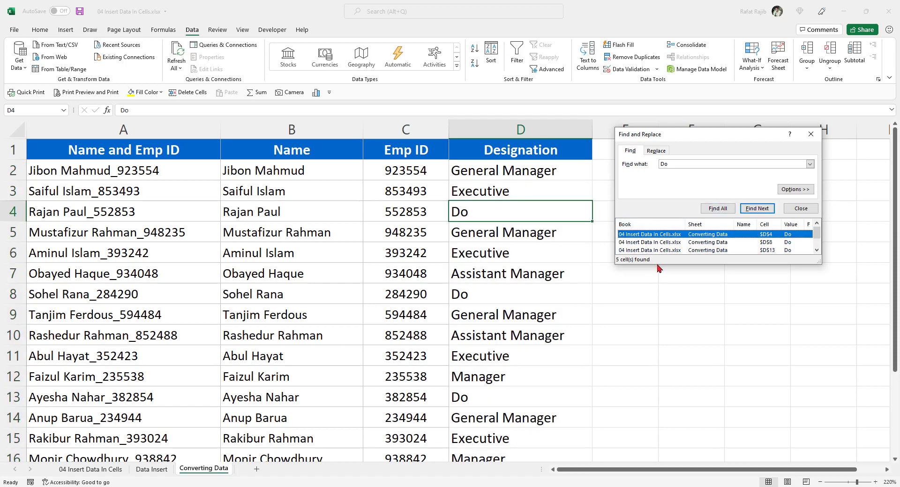
- Enlarge the search results list, select all the found "Do" cells and close Find and Replace
{"action": "left_click_drag", "start_coordinate": [657, 264], "coordinate": [656, 330]}
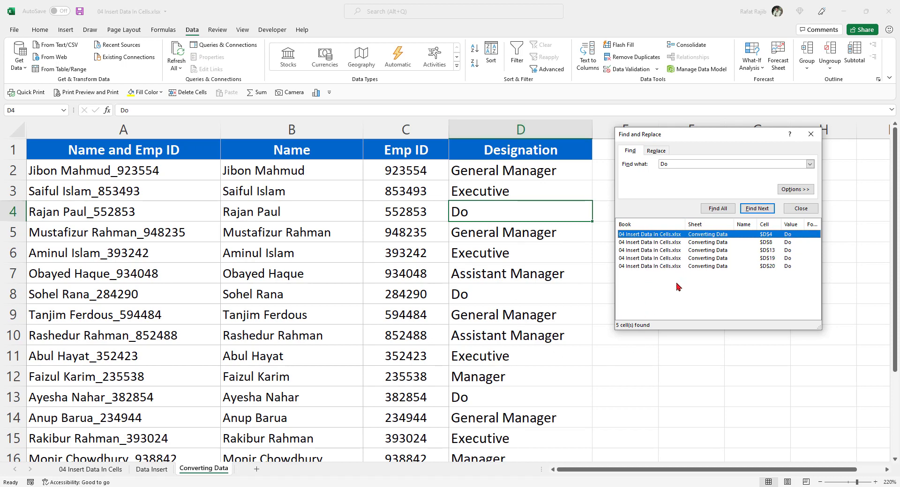
{"action": "key", "text": "ctrl+a"}
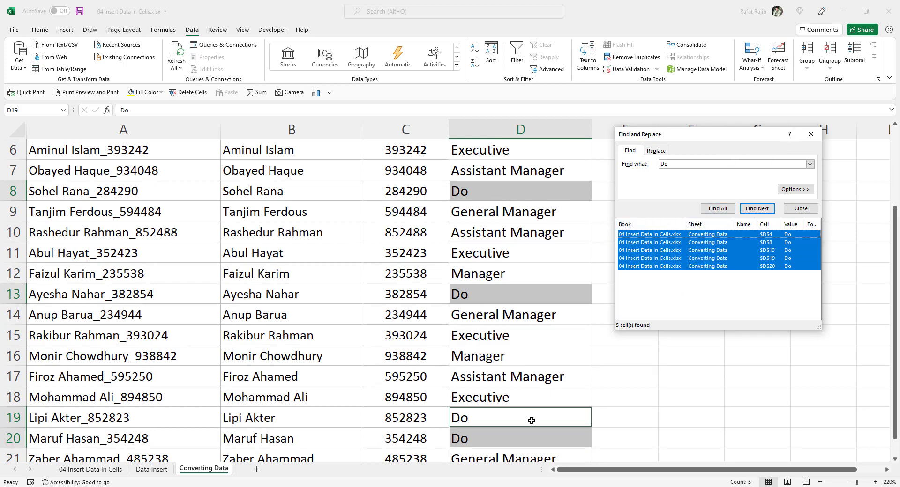
{"action": "scroll", "coordinate": [530, 419], "scroll_direction": "down", "scroll_amount": 1}
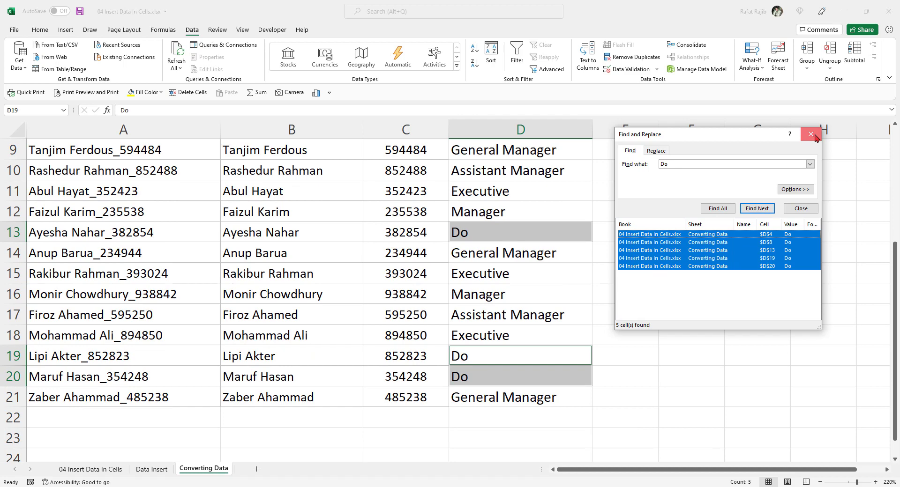
{"action": "left_click", "coordinate": [814, 136]}
- Fill all the selected "Do" cells at once with a relative reference to the cell above, entering =D18 in D19
{"action": "scroll", "coordinate": [515, 389], "scroll_direction": "up", "scroll_amount": 1}
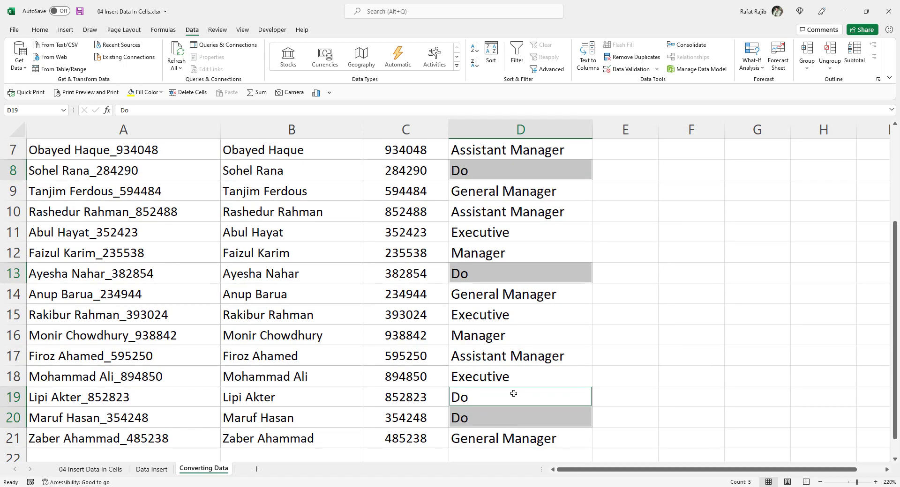
{"action": "scroll", "coordinate": [514, 394], "scroll_direction": "up", "scroll_amount": 1}
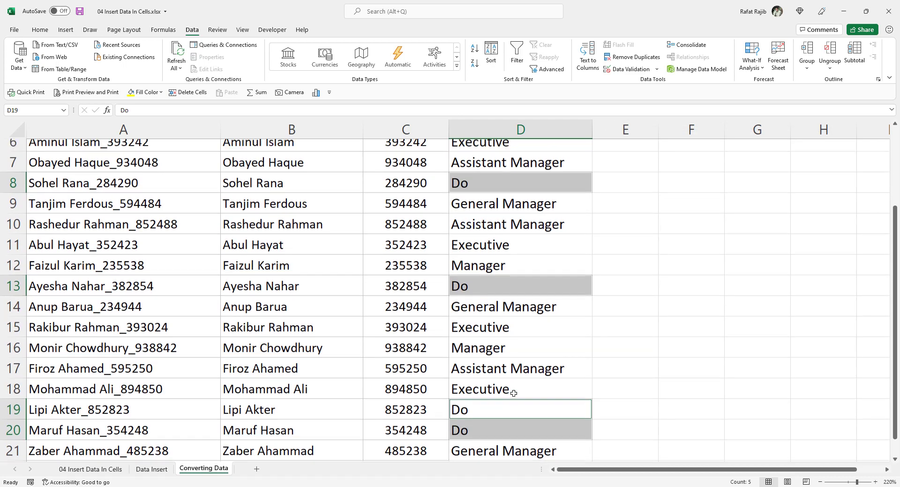
{"action": "scroll", "coordinate": [514, 394], "scroll_direction": "down", "scroll_amount": 1}
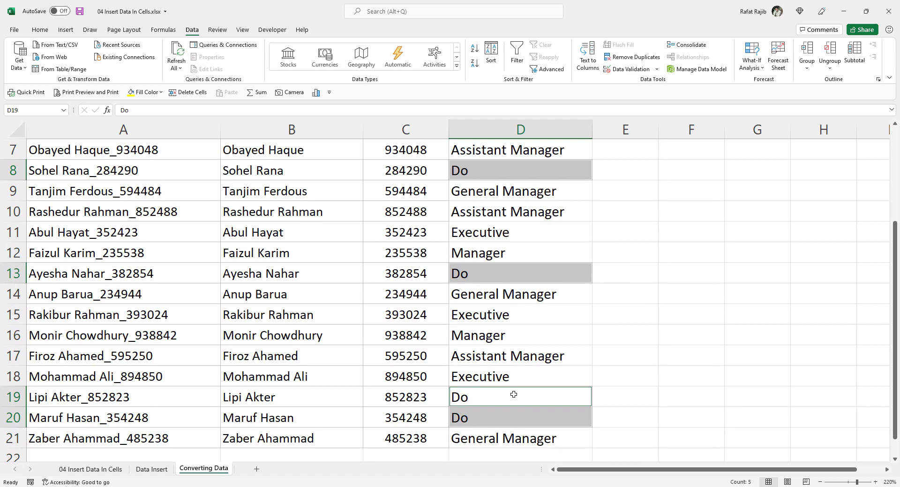
{"action": "type", "text": "="}
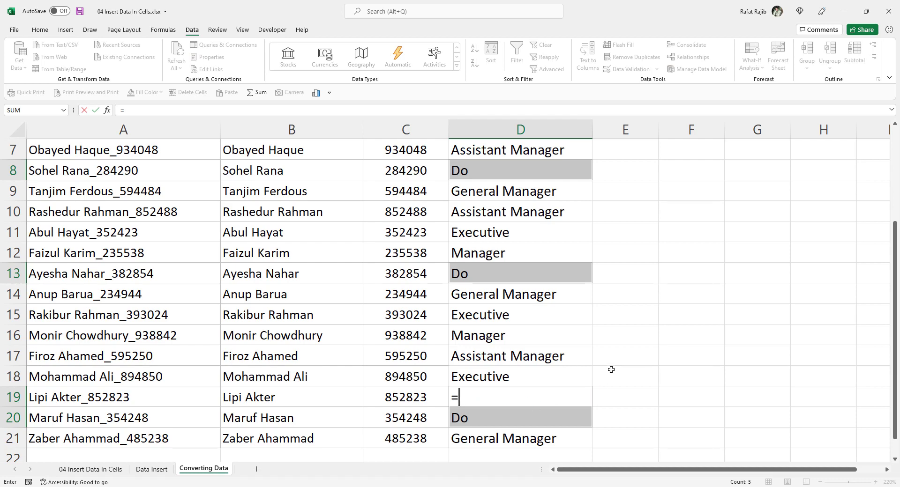
{"action": "key", "text": "Up"}
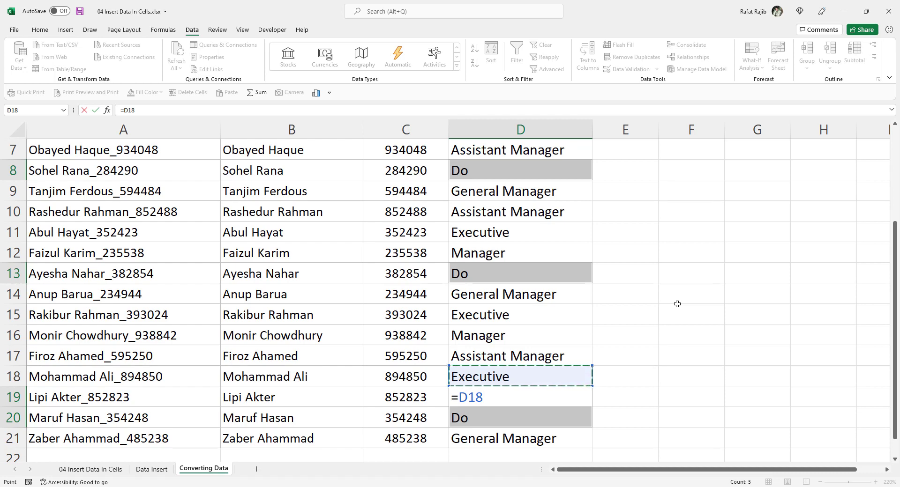
{"action": "key", "text": "ctrl+Return"}
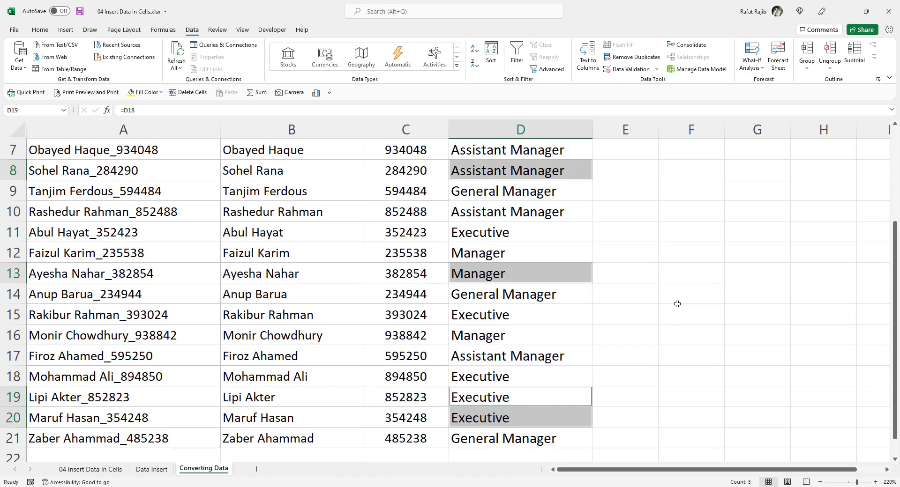
- Check the filled Designation cells against the rows above them and inspect the formula in D4
{"action": "scroll", "coordinate": [604, 311], "scroll_direction": "up", "scroll_amount": 2}
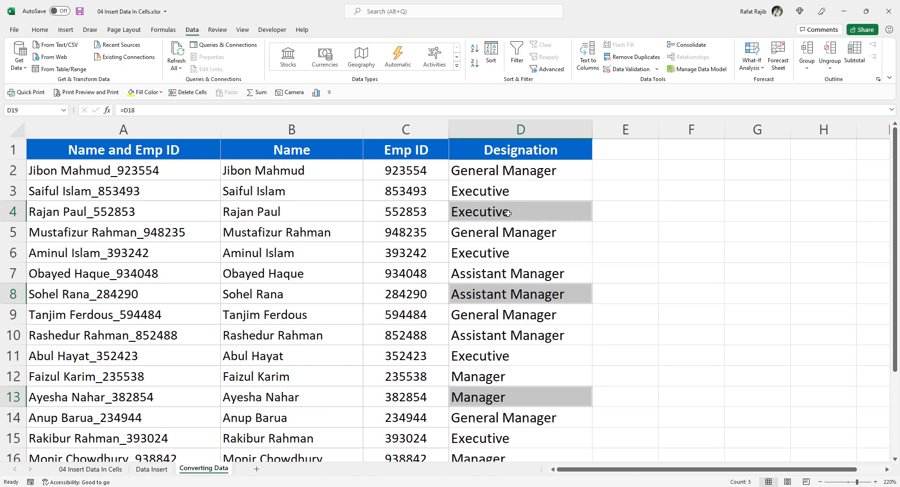
{"action": "scroll", "coordinate": [510, 271], "scroll_direction": "down", "scroll_amount": 1}
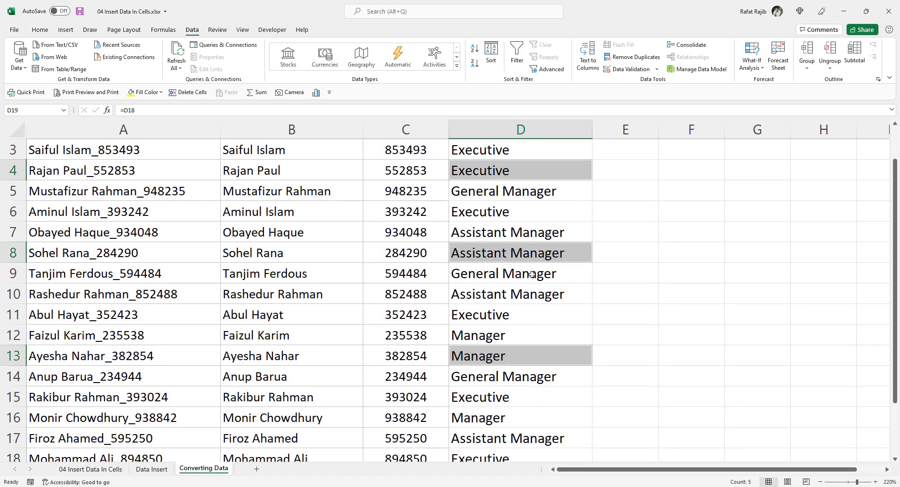
{"action": "scroll", "coordinate": [500, 315], "scroll_direction": "down", "scroll_amount": 1}
{"action": "scroll", "coordinate": [501, 315], "scroll_direction": "down", "scroll_amount": 2}
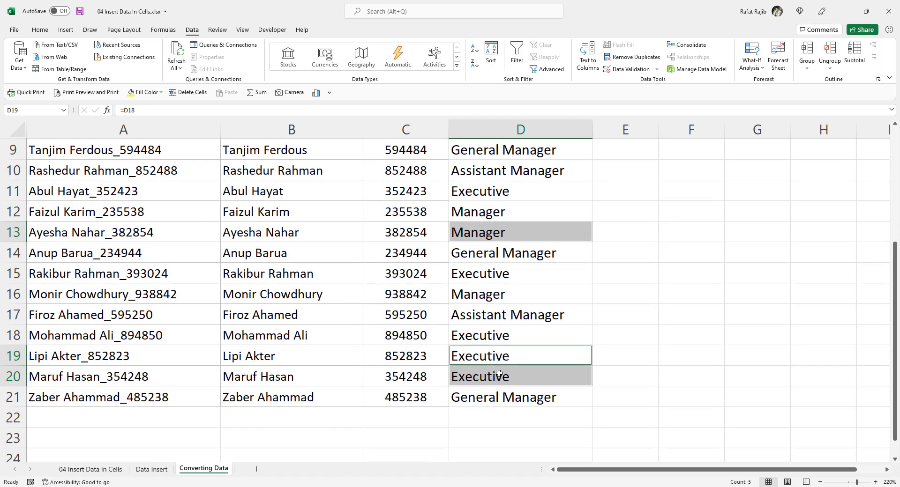
{"action": "scroll", "coordinate": [499, 374], "scroll_direction": "up", "scroll_amount": 4}
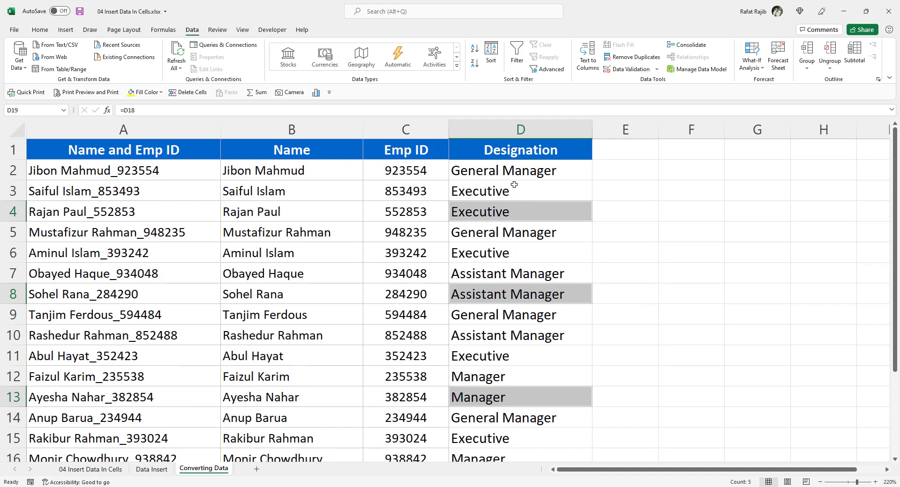
{"action": "left_click", "coordinate": [511, 213]}
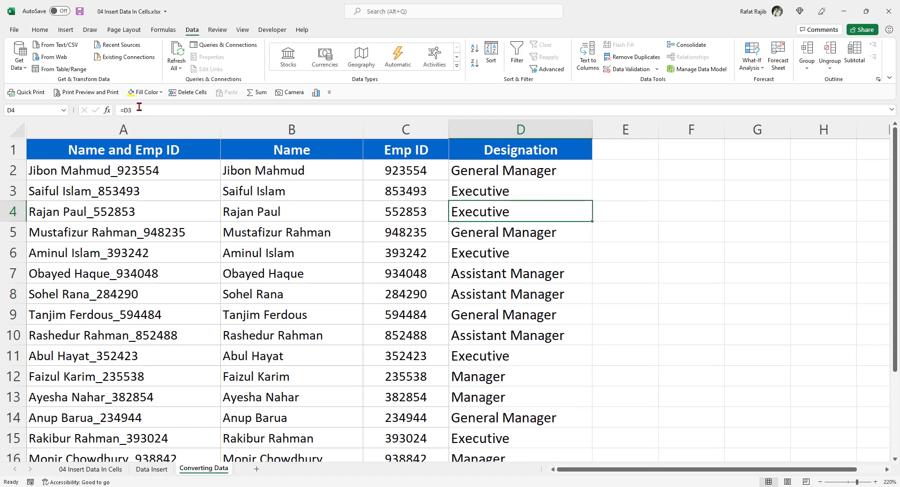
{"action": "double_click", "coordinate": [518, 210]}
{"action": "key", "text": "Return"}
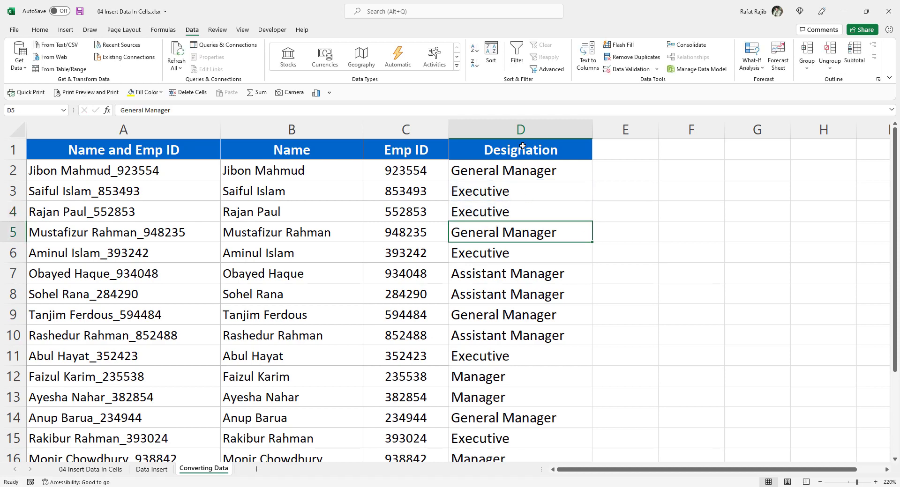
- Convert the formulas in column D to static values by copying the column and pasting it over itself as values
{"action": "left_click", "coordinate": [529, 131]}
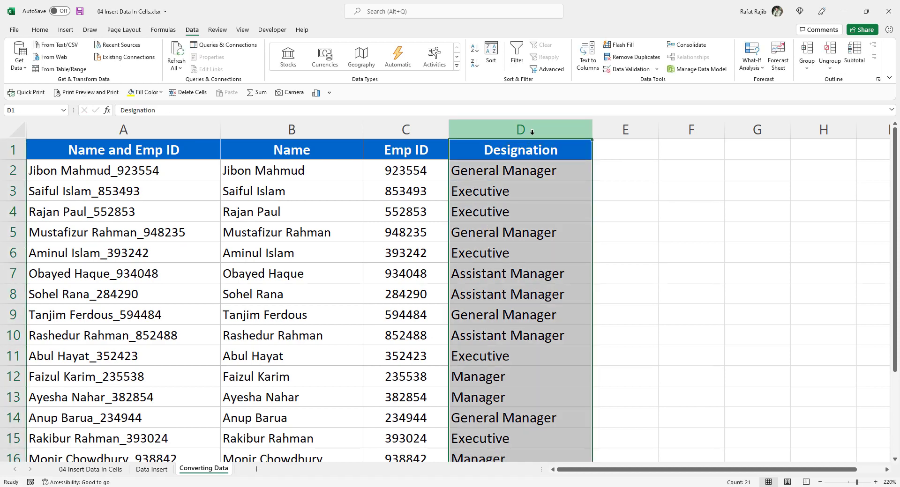
{"action": "key", "text": "ctrl+c"}
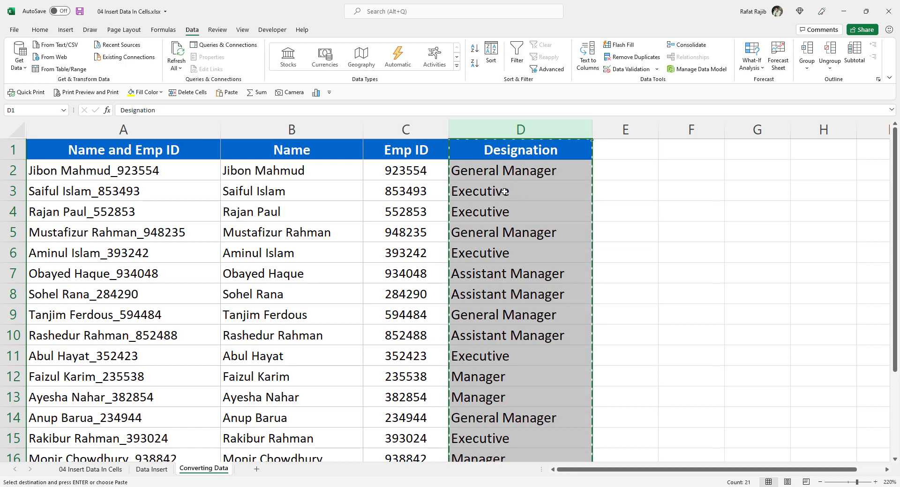
{"action": "right_click", "coordinate": [505, 191]}
{"action": "left_click", "coordinate": [545, 237]}
- Go down the Designation column to D20 and check that the former "Do" cells hold plain values instead of formulas
{"action": "left_click_drag", "start_coordinate": [533, 171], "coordinate": [533, 294]}
{"action": "left_click", "coordinate": [533, 172]}
{"action": "key", "text": "Down"}
{"action": "key", "text": "Down"}
{"action": "key", "text": "Down"}
{"action": "key", "text": "Down"}
{"action": "key", "text": "Down"}
{"action": "key", "text": "Down"}
{"action": "key", "text": "Down"}
{"action": "key", "text": "Down"}
{"action": "key", "text": "Down"}
{"action": "key", "text": "Down"}
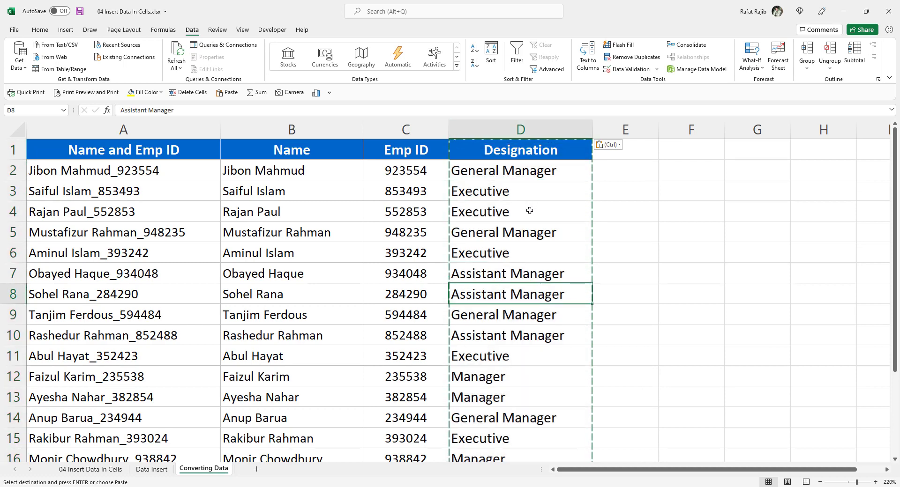
{"action": "key", "text": "Down"}
{"action": "key", "text": "Down"}
{"action": "key", "text": "Down"}
{"action": "key", "text": "Down"}
{"action": "key", "text": "Down"}
{"action": "key", "text": "Down"}
{"action": "key", "text": "Down"}
{"action": "key", "text": "Down"}
{"action": "scroll", "coordinate": [525, 318], "scroll_direction": "down", "scroll_amount": 2}
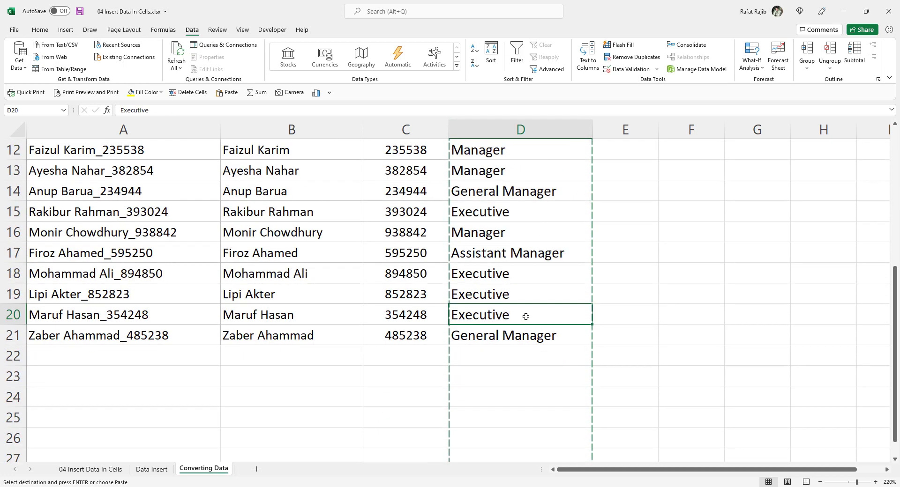
{"action": "scroll", "coordinate": [526, 317], "scroll_direction": "up", "scroll_amount": 1}
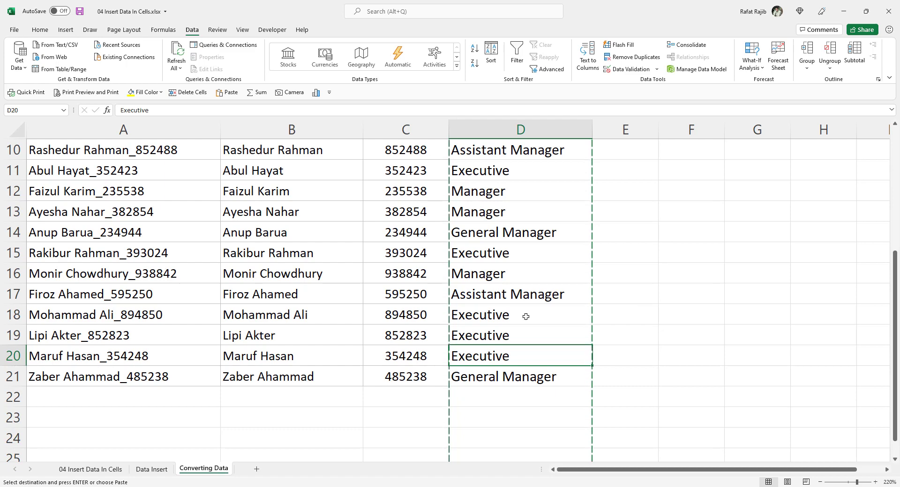